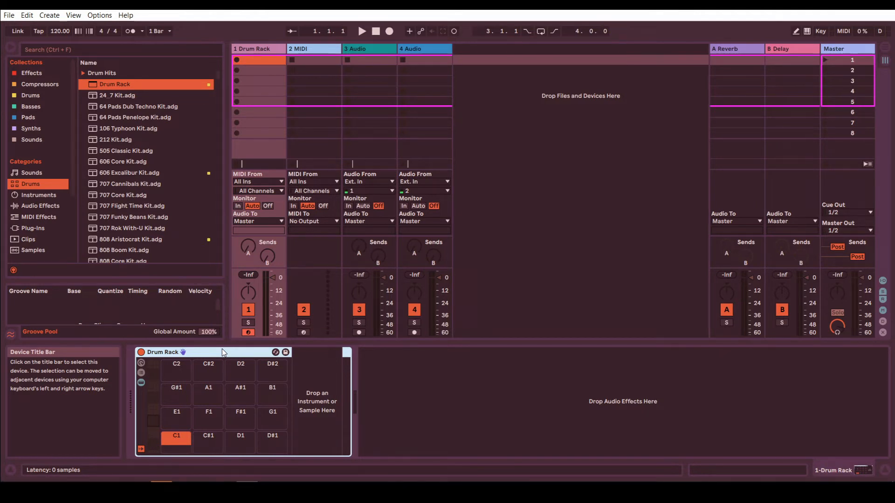
Delete the empty Drum Rack from the first MIDI track and audition the 707 Cannibals Kit in the browser.
{"action": "key", "text": "Delete"}
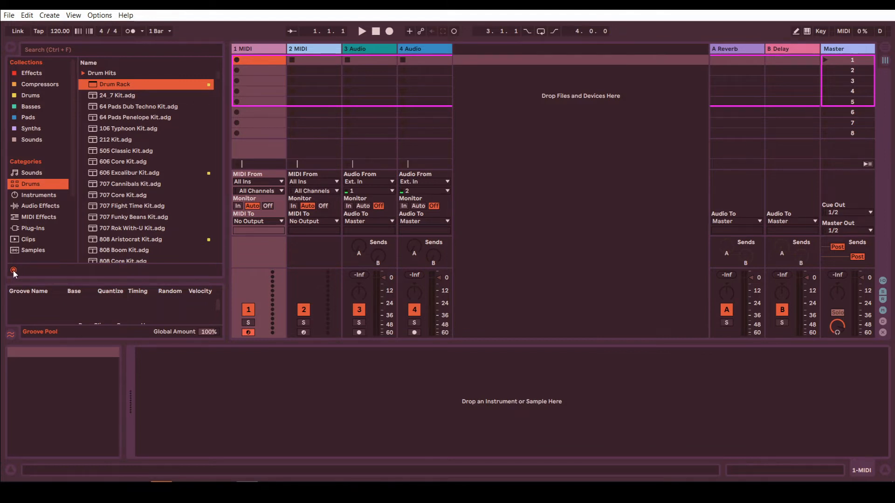
{"action": "left_click", "coordinate": [137, 183]}
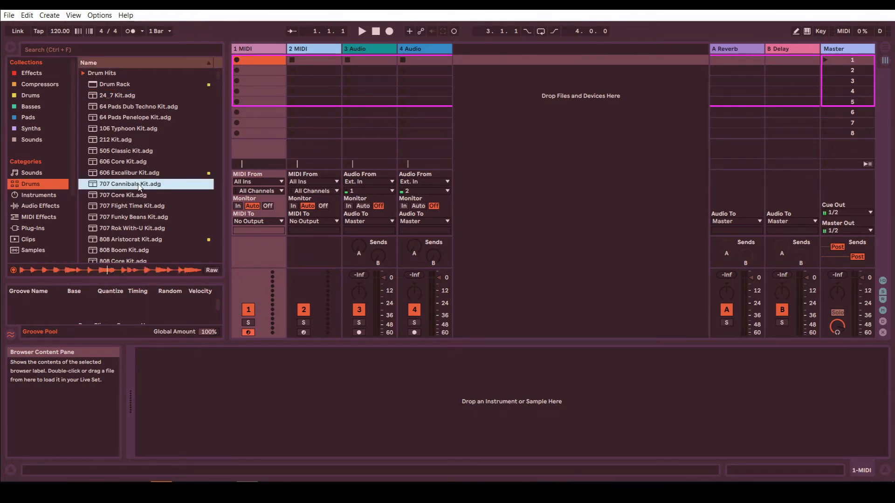
{"action": "left_click", "coordinate": [13, 271]}
Find the 909 Core Kit among the drum presets and load it onto the first MIDI track.
{"action": "scroll", "coordinate": [143, 198], "scroll_direction": "down", "scroll_amount": 5}
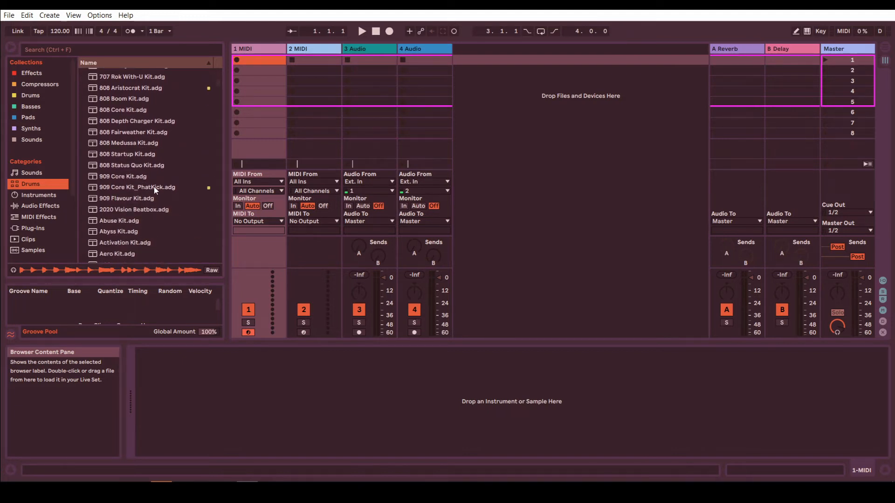
{"action": "left_click", "coordinate": [103, 180]}
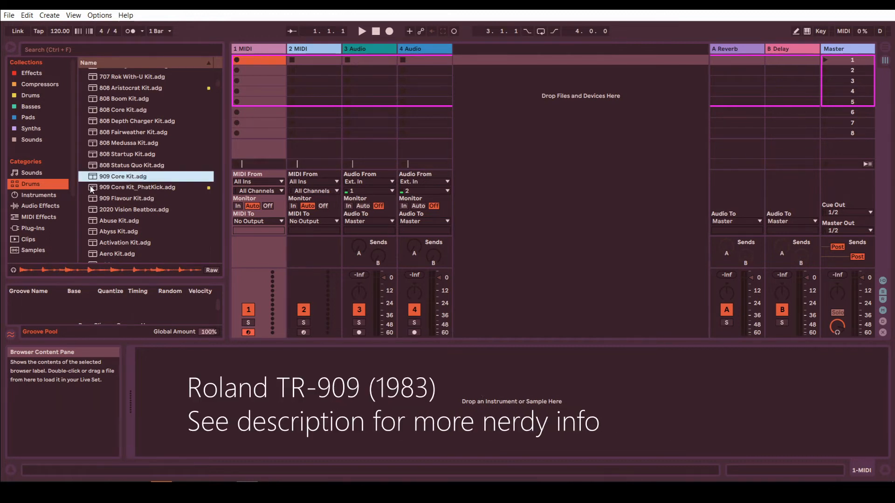
{"action": "left_click", "coordinate": [12, 270]}
{"action": "left_click", "coordinate": [14, 270]}
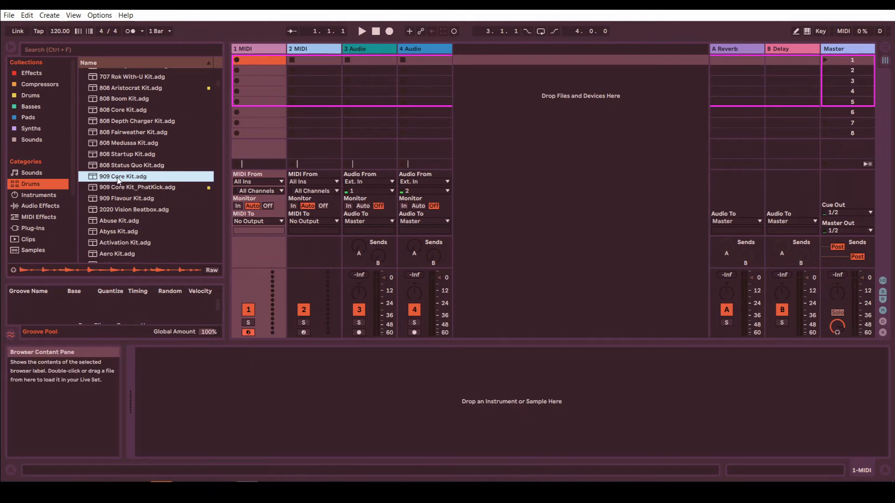
{"action": "left_click_drag", "start_coordinate": [112, 179], "coordinate": [255, 60]}
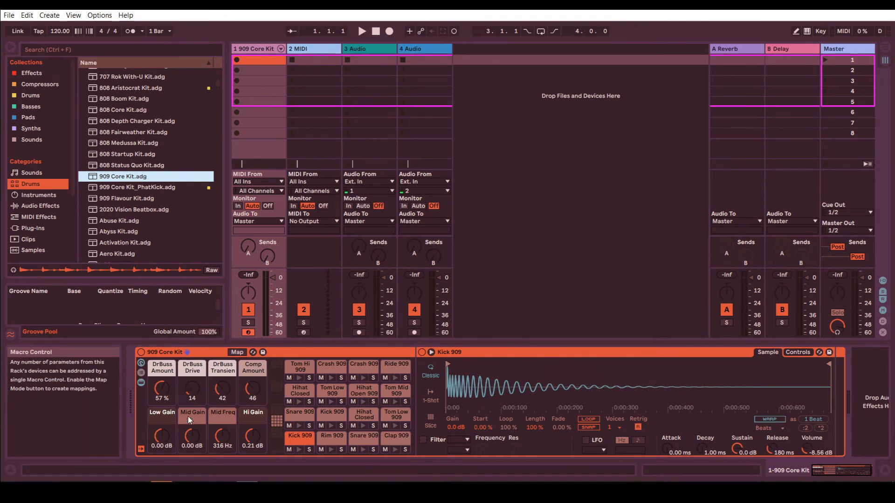
Audition the 909 Core Kit's rim, snare, clap, kick, closed hi-hat and low tom pads, lowering the track volume slightly.
{"action": "left_click", "coordinate": [331, 449]}
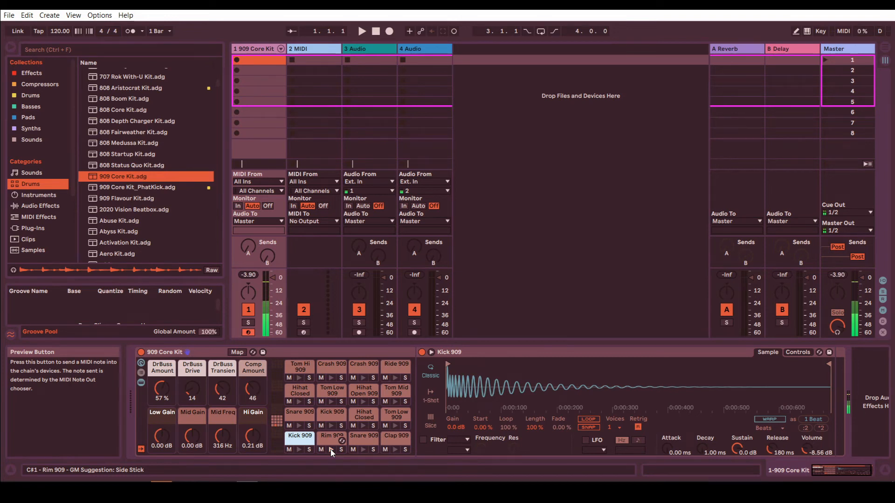
{"action": "left_click_drag", "start_coordinate": [274, 280], "coordinate": [274, 287]}
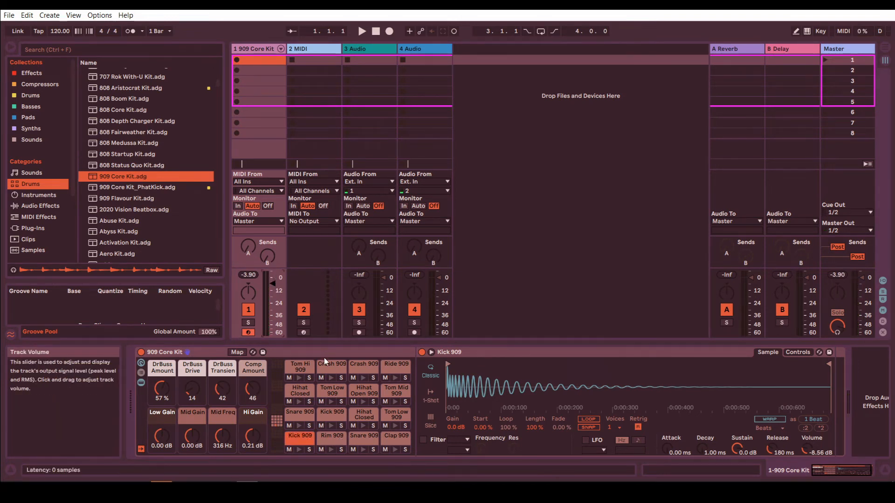
{"action": "left_click", "coordinate": [363, 449]}
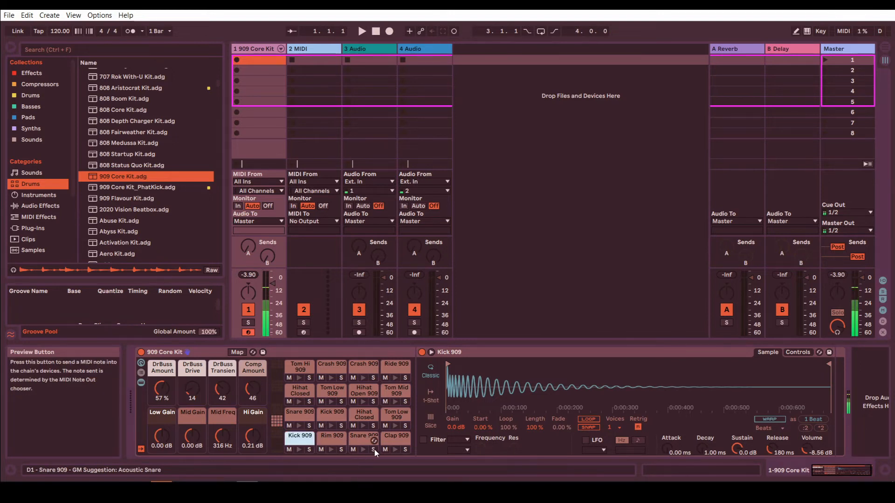
{"action": "left_click", "coordinate": [394, 450]}
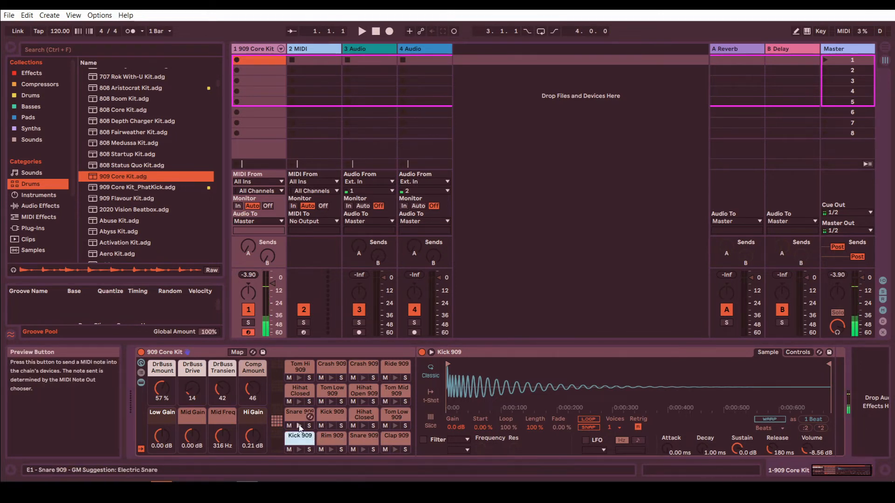
{"action": "left_click", "coordinate": [299, 425]}
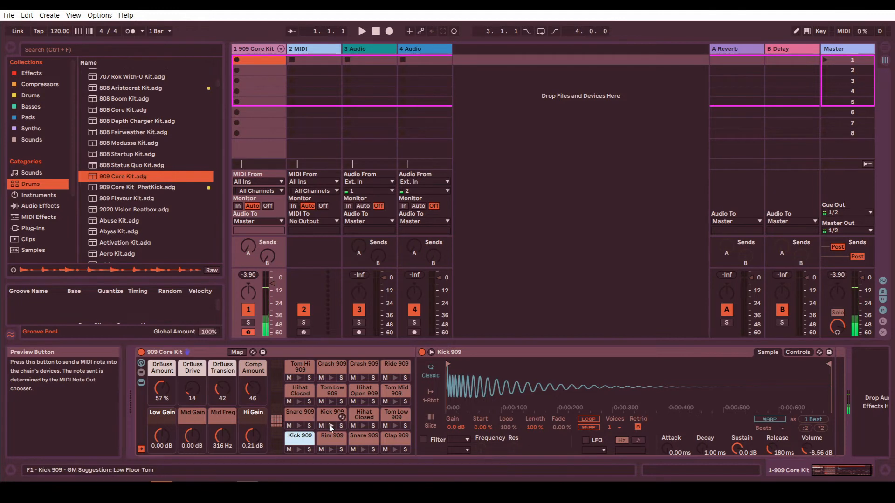
{"action": "left_click", "coordinate": [329, 424]}
{"action": "left_click", "coordinate": [362, 424]}
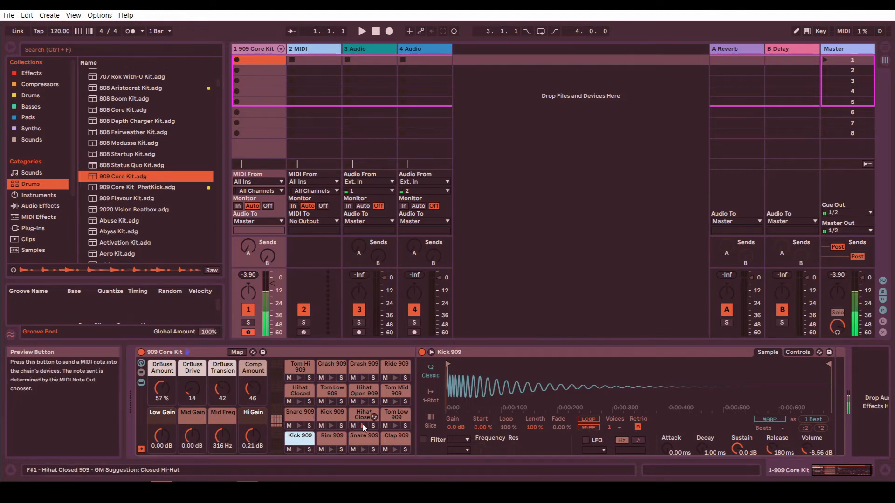
{"action": "left_click", "coordinate": [394, 426]}
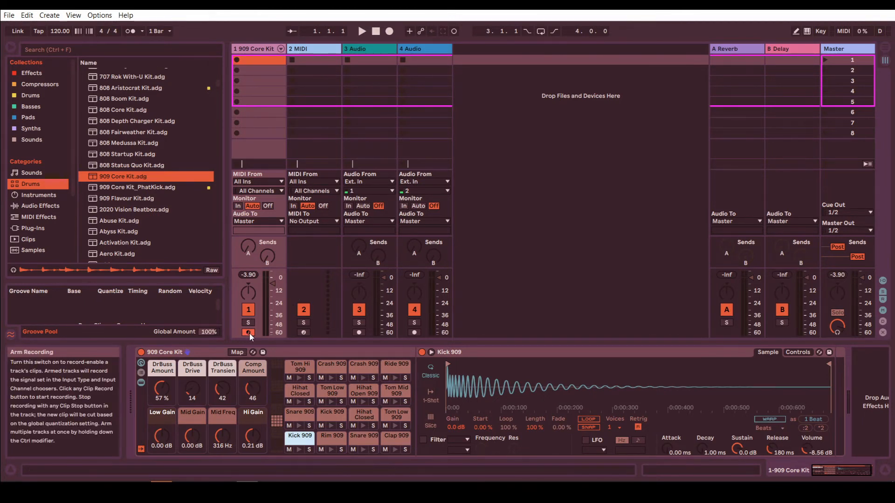
Create a MIDI clip in the 909 track's first slot with Kick 909 notes on all four beats, and play it back.
{"action": "double_click", "coordinate": [255, 59]}
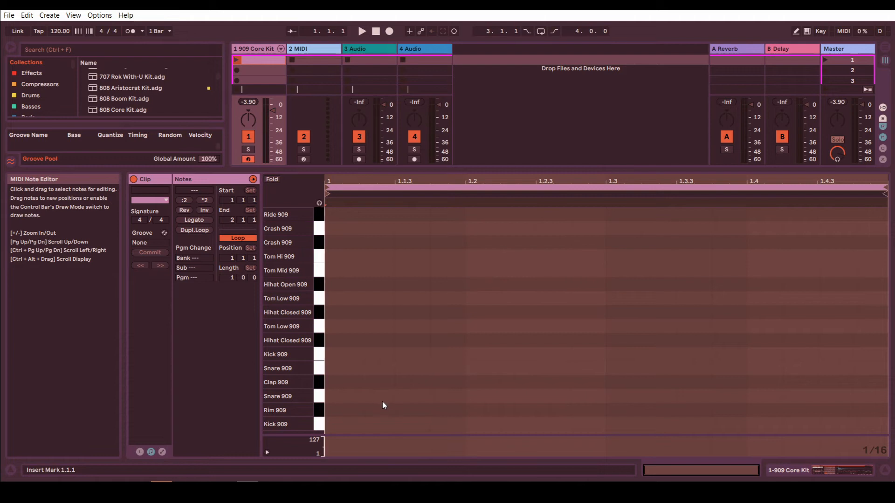
{"action": "double_click", "coordinate": [343, 421]}
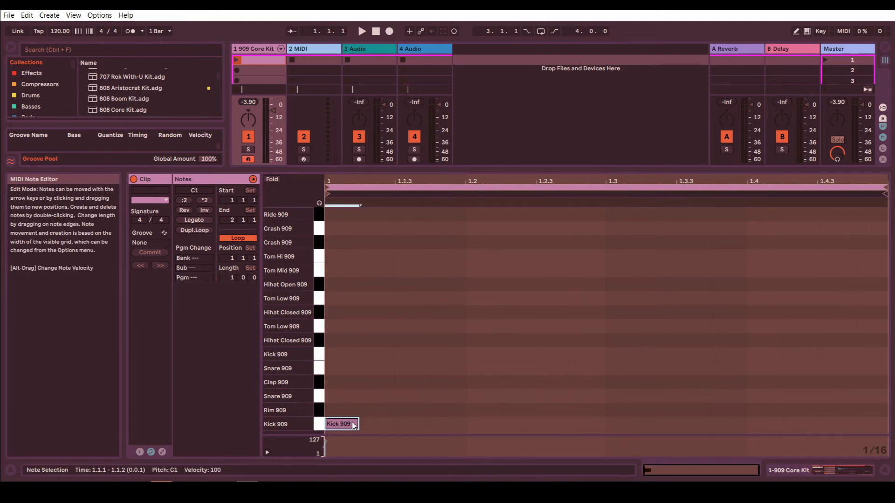
{"action": "double_click", "coordinate": [486, 424]}
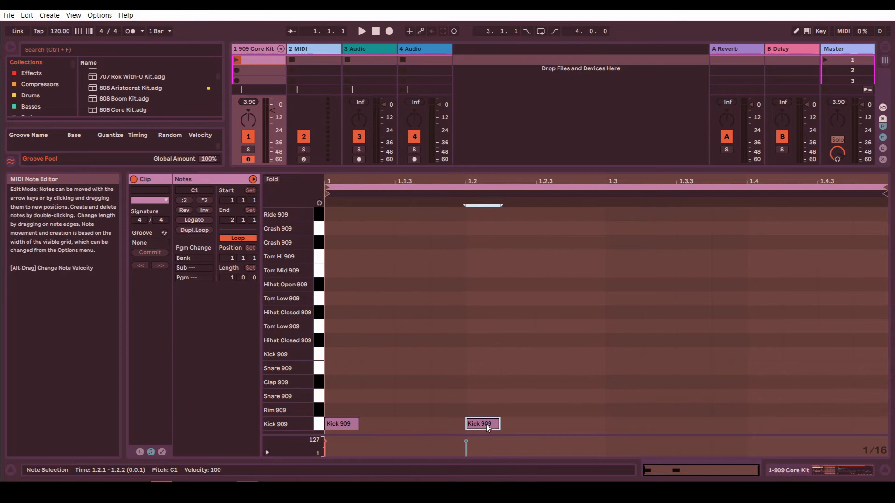
{"action": "double_click", "coordinate": [625, 427]}
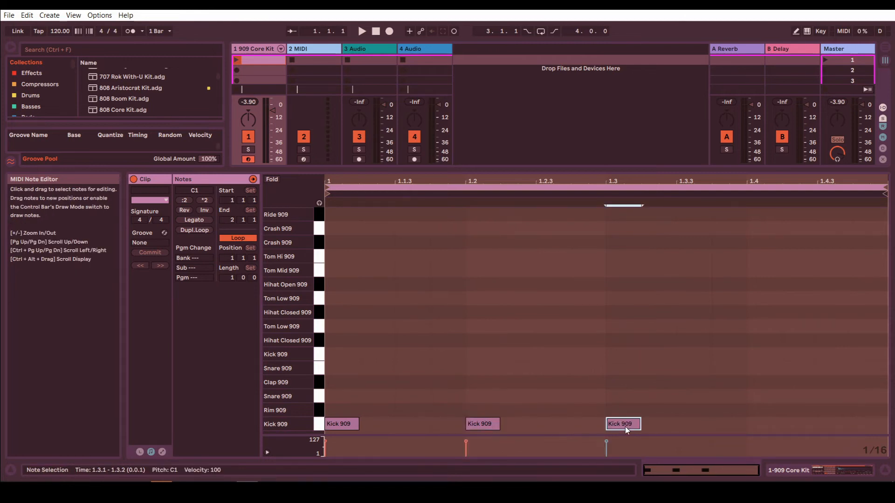
{"action": "double_click", "coordinate": [761, 424]}
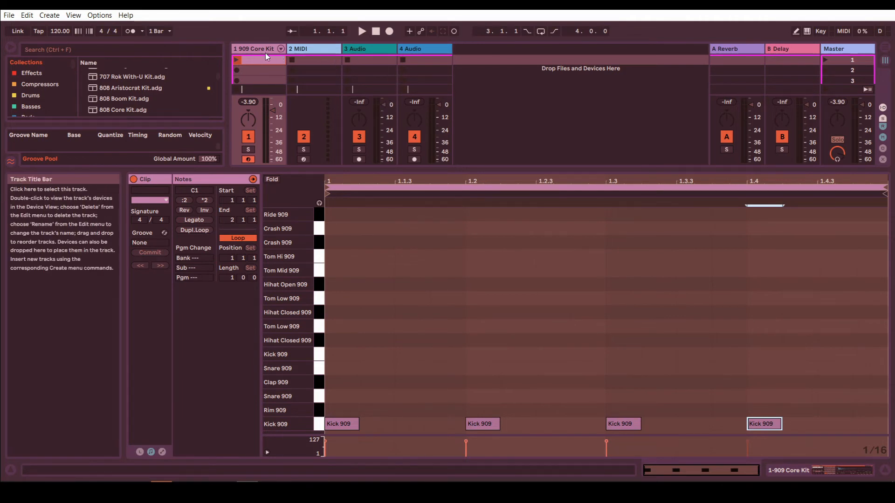
{"action": "left_click", "coordinate": [237, 58]}
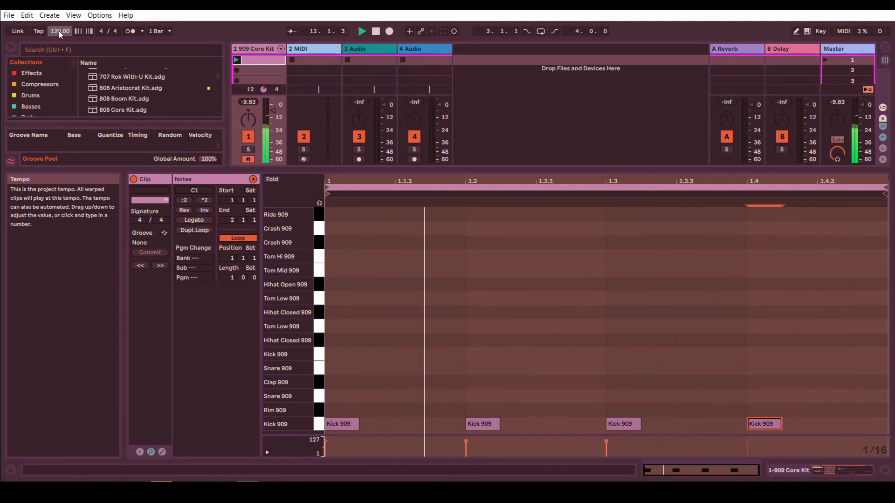
{"action": "left_click", "coordinate": [376, 31]}
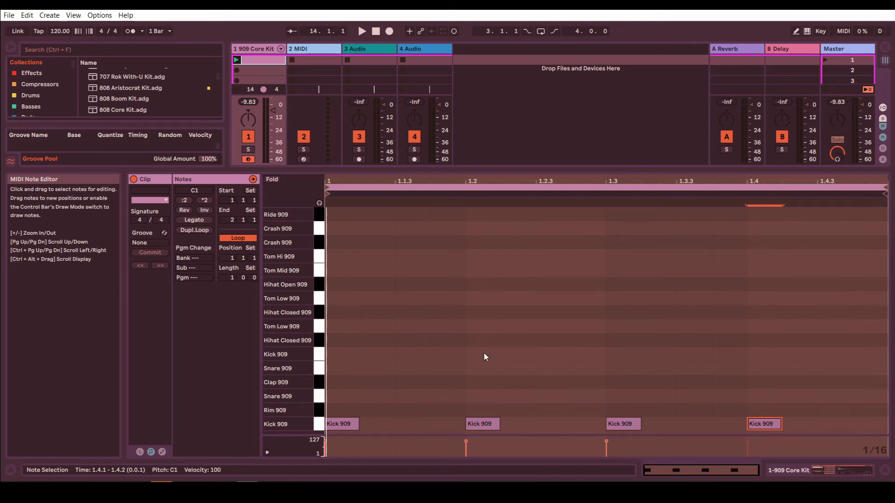
Layer Snare 909 (D1) and Clap 909 notes on beats 1.2 and 1.4, and play back the pattern.
{"action": "double_click", "coordinate": [484, 395]}
{"action": "double_click", "coordinate": [485, 381]}
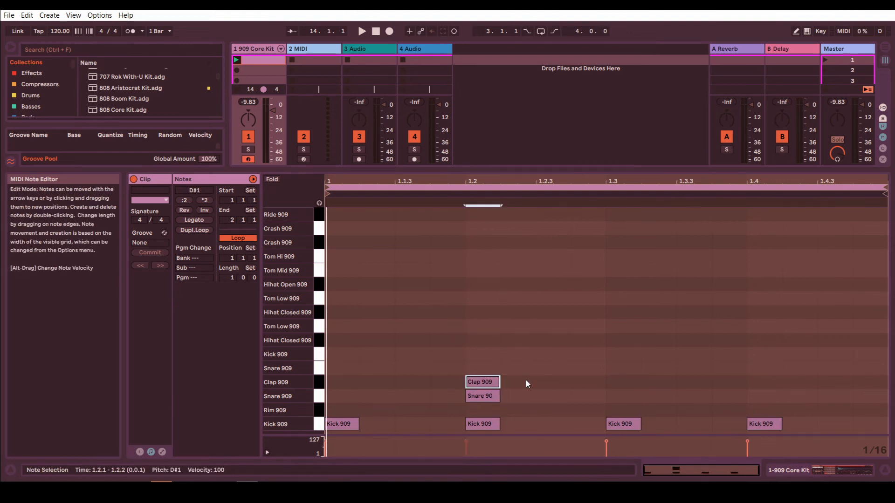
{"action": "double_click", "coordinate": [767, 395]}
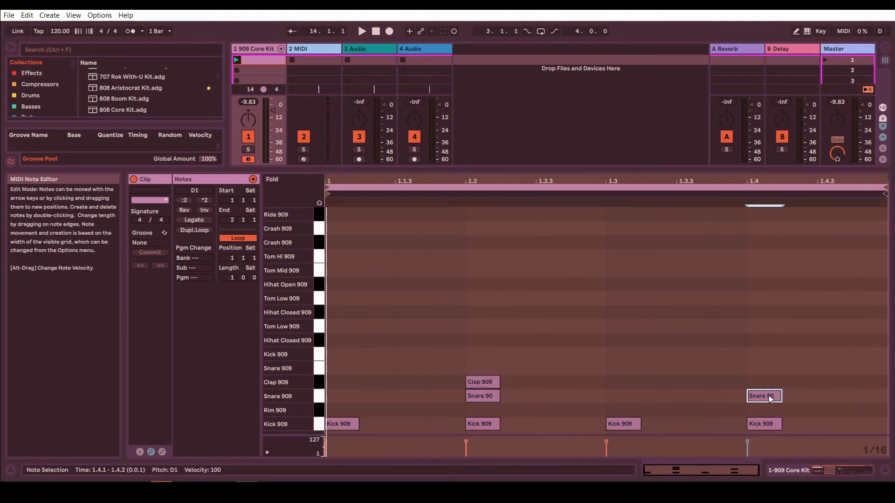
{"action": "double_click", "coordinate": [761, 378]}
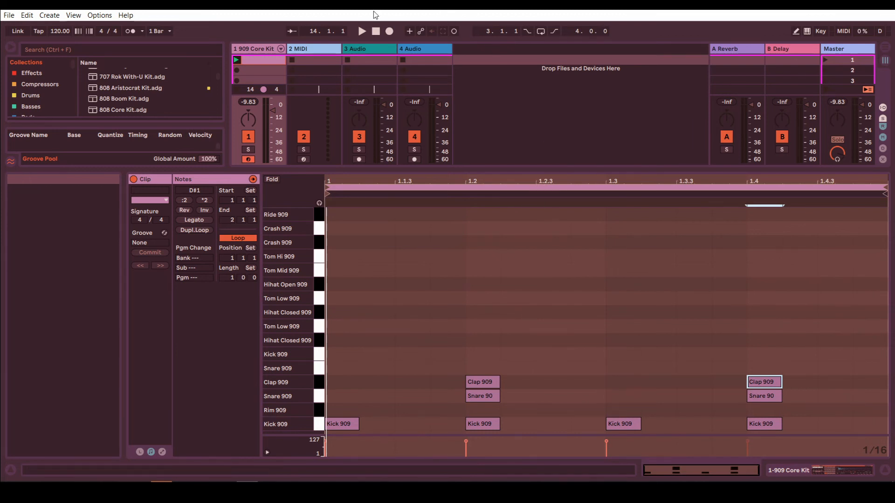
{"action": "left_click", "coordinate": [362, 33]}
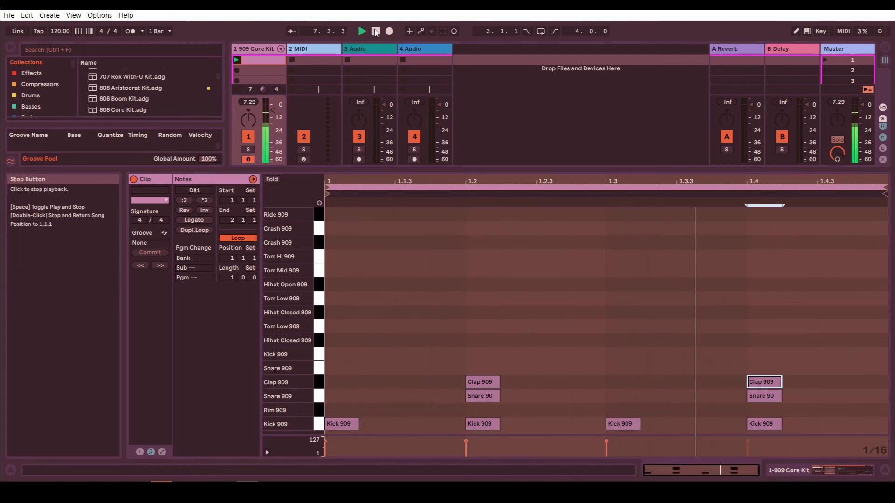
{"action": "left_click", "coordinate": [376, 31]}
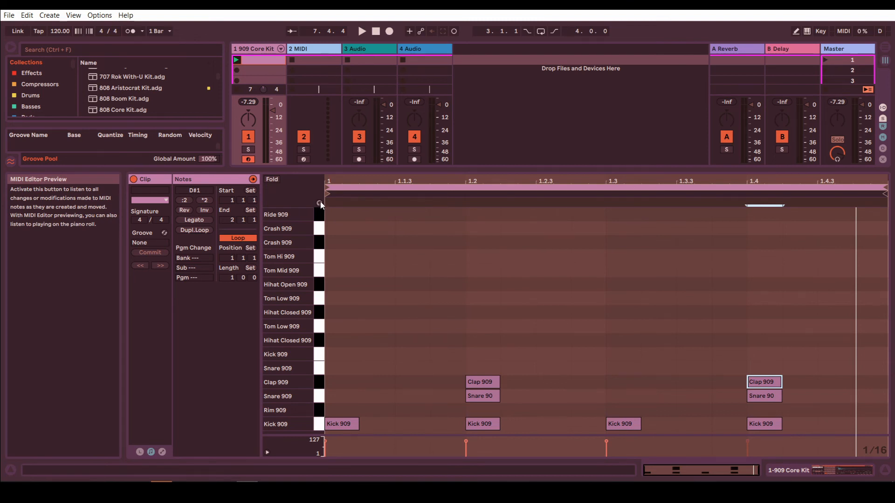
With MIDI editor preview enabled, add Hihat Open 909 notes at 1.1.3, 1.2.3, 1.3.3 and 1.4.3, and play back the beat.
{"action": "left_click", "coordinate": [321, 285]}
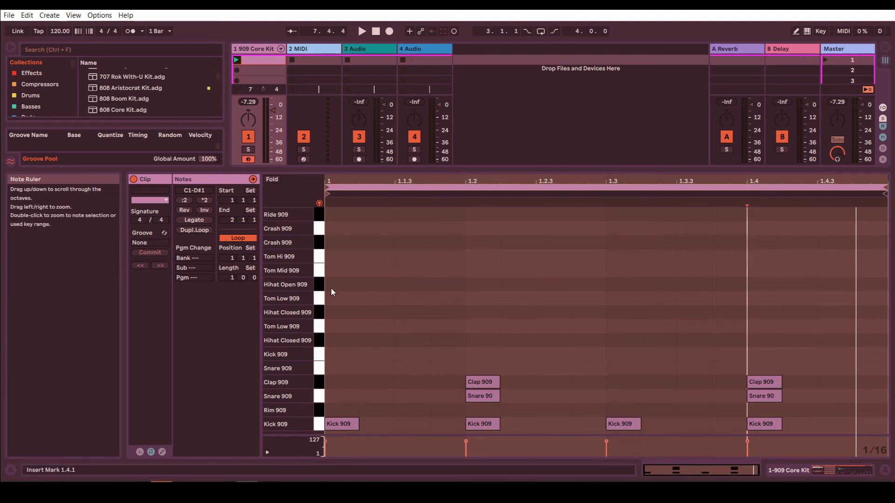
{"action": "left_click", "coordinate": [404, 285]}
{"action": "double_click", "coordinate": [404, 285]}
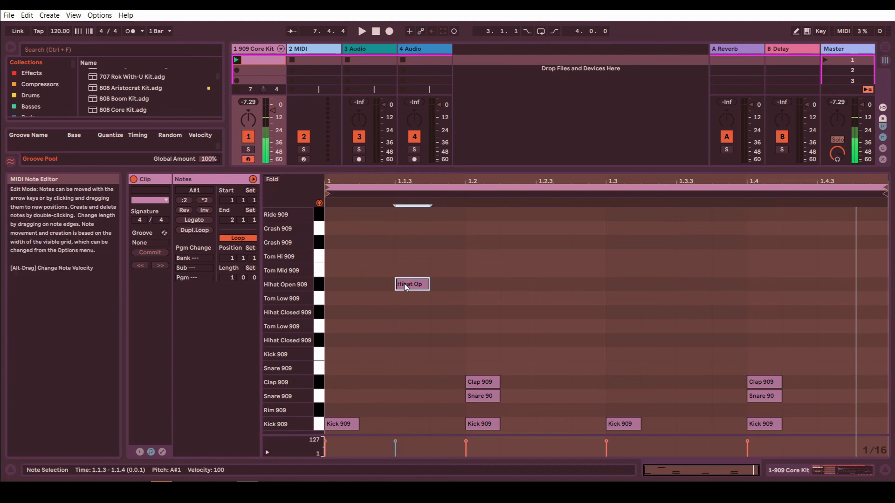
{"action": "double_click", "coordinate": [553, 284]}
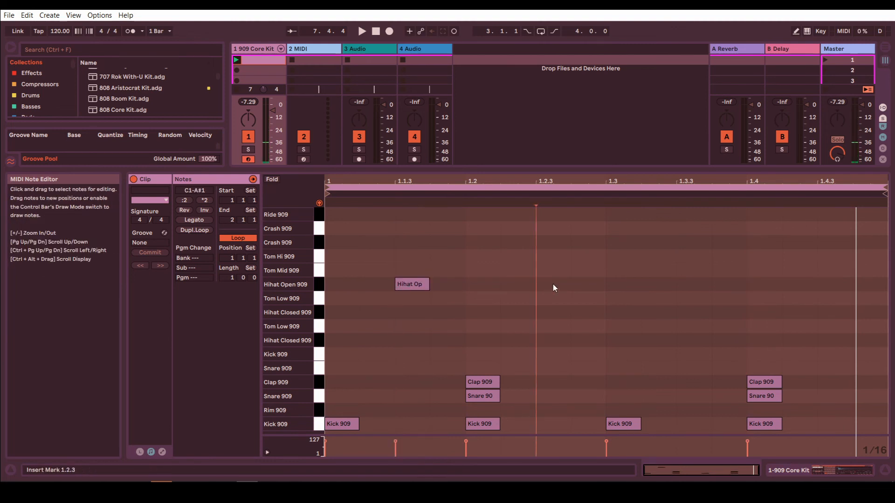
{"action": "double_click", "coordinate": [699, 284]}
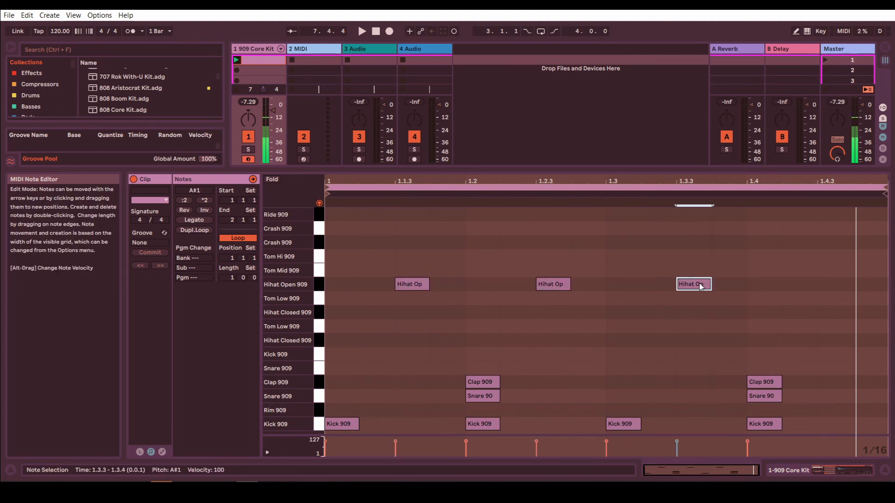
{"action": "double_click", "coordinate": [821, 284]}
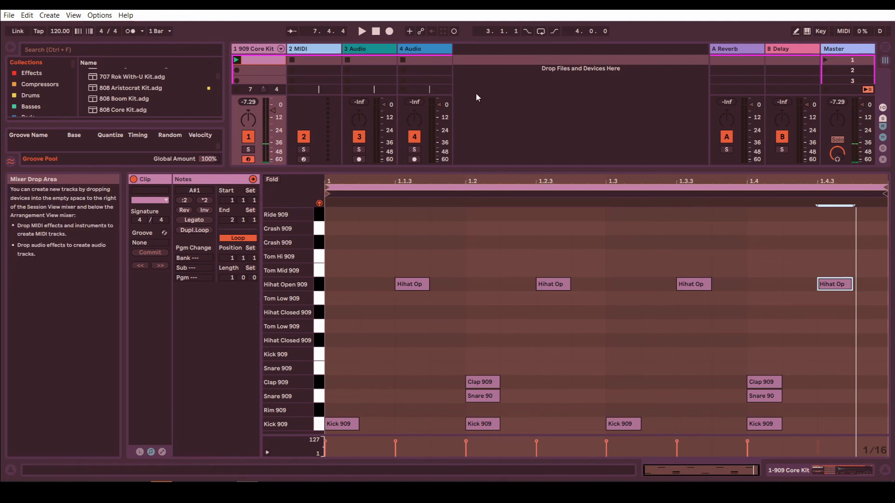
{"action": "left_click", "coordinate": [359, 31]}
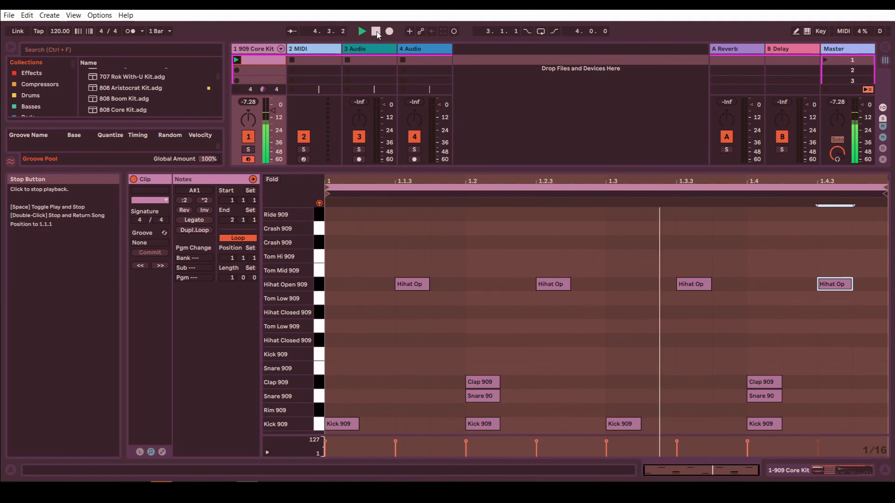
{"action": "left_click", "coordinate": [376, 31]}
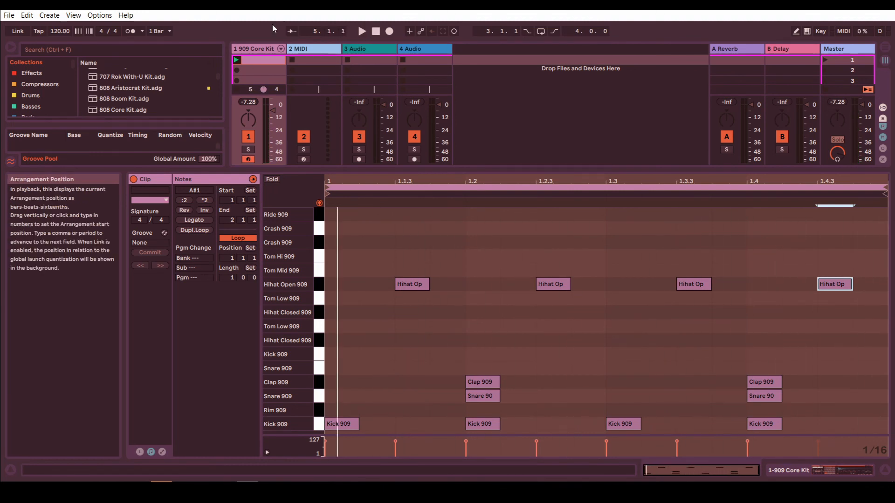
Set the project tempo to 135 BPM and play back the drum pattern at that speed.
{"action": "left_click", "coordinate": [60, 31]}
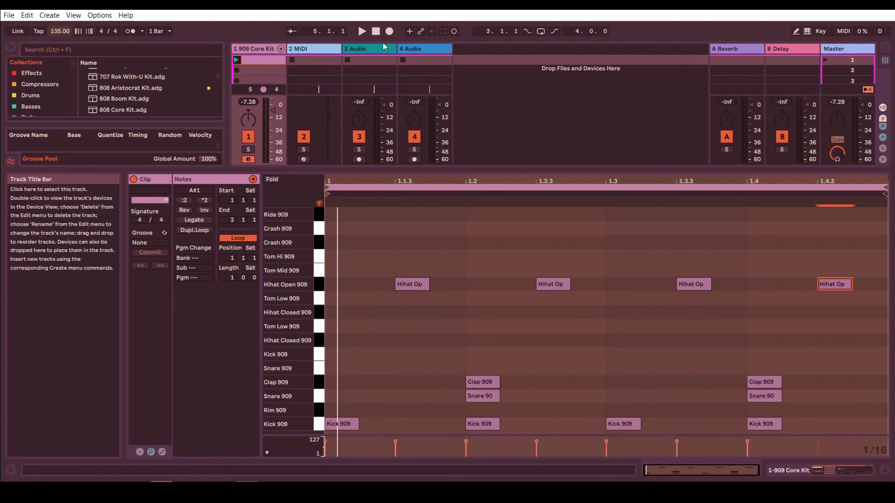
{"action": "left_click", "coordinate": [362, 29]}
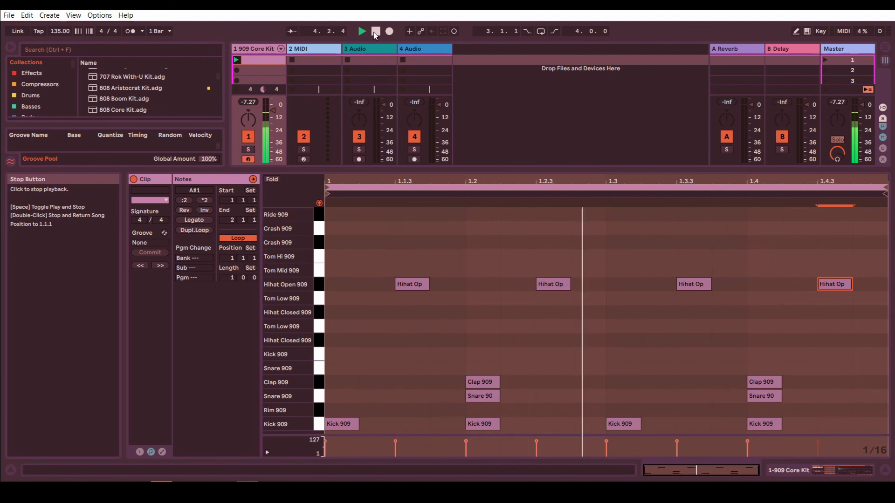
{"action": "left_click", "coordinate": [375, 32]}
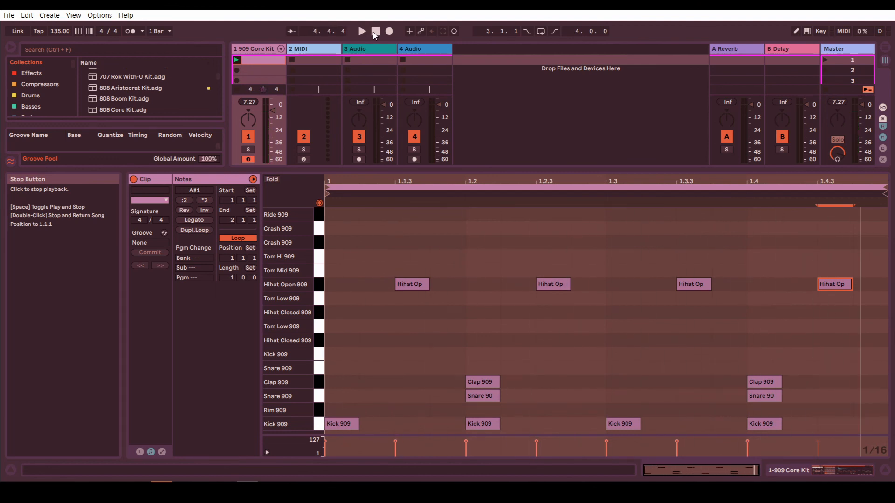